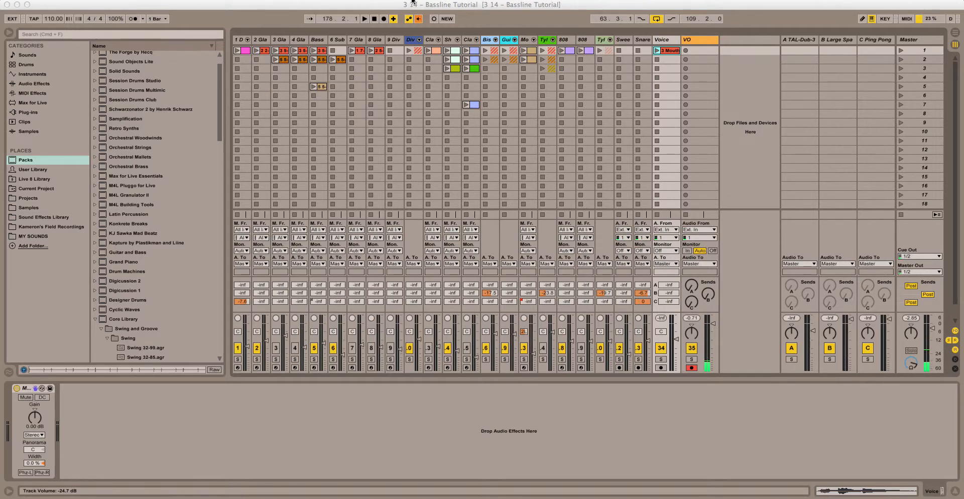
Play back the mouth recording clip on the Voice track.
{"action": "left_click", "coordinate": [660, 50]}
{"action": "left_click", "coordinate": [665, 53]}
{"action": "left_click", "coordinate": [656, 51]}
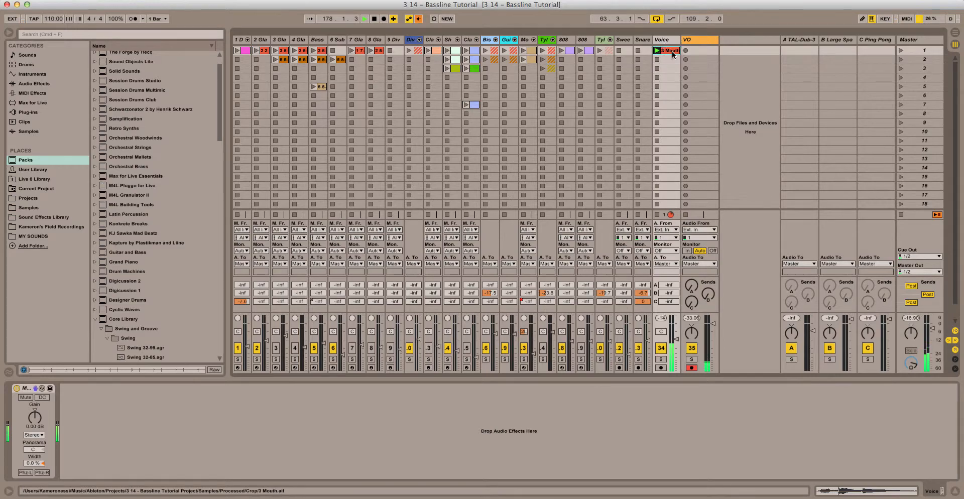
Convert the melody of the Voice track's 3 Mouth clip to a new MIDI track.
{"action": "left_click", "coordinate": [673, 52]}
{"action": "right_click", "coordinate": [673, 52]}
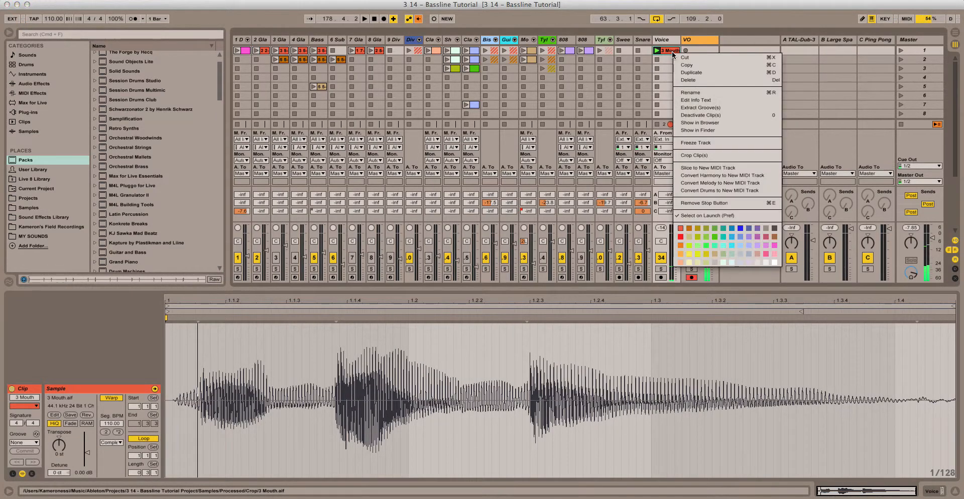
{"action": "left_click", "coordinate": [714, 184]}
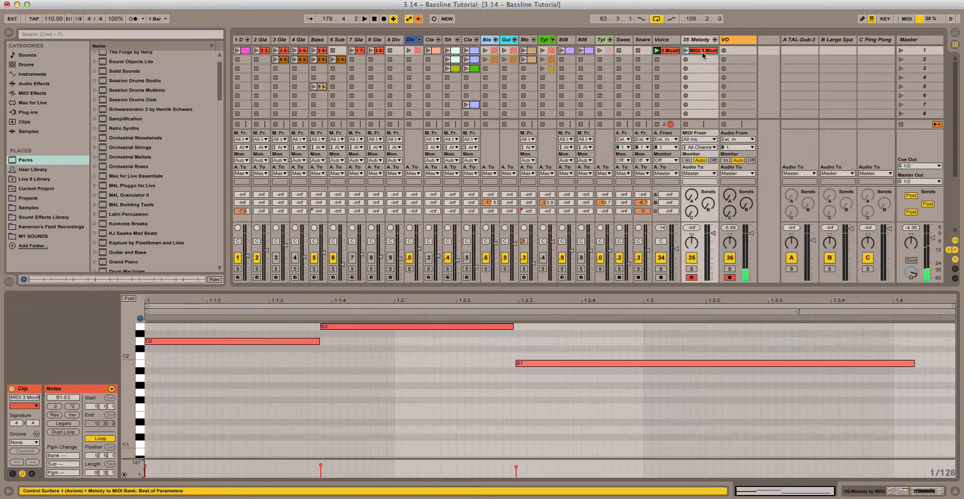
Transpose all notes of the converted melody clip down one octave.
{"action": "double_click", "coordinate": [702, 51]}
{"action": "key", "text": "super+a"}
{"action": "key", "text": "shift+Down"}
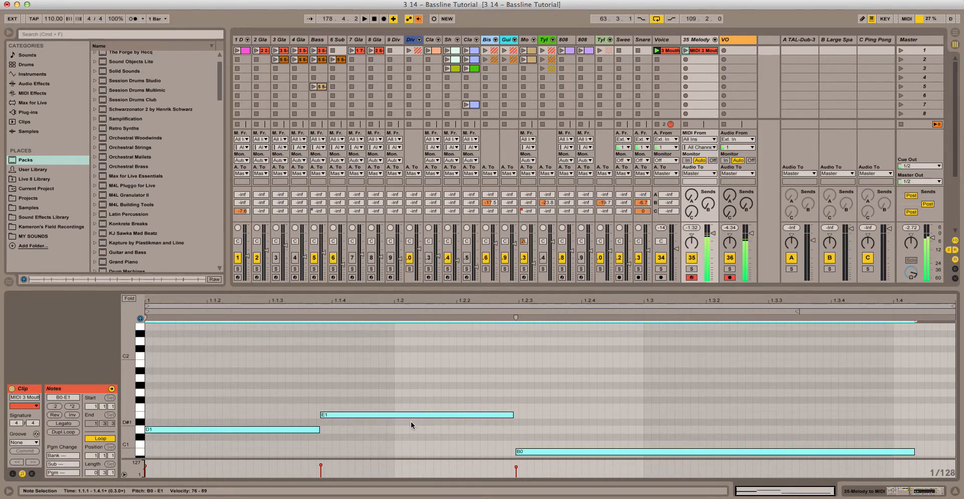
Play the converted melody clip and delete its MIDI track.
{"action": "left_click", "coordinate": [686, 51]}
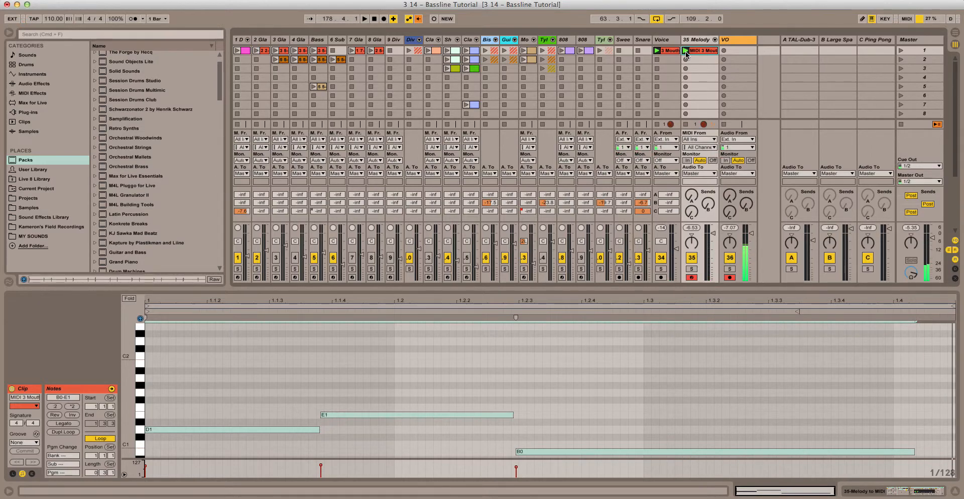
{"action": "left_click", "coordinate": [693, 45]}
{"action": "key", "text": "Delete"}
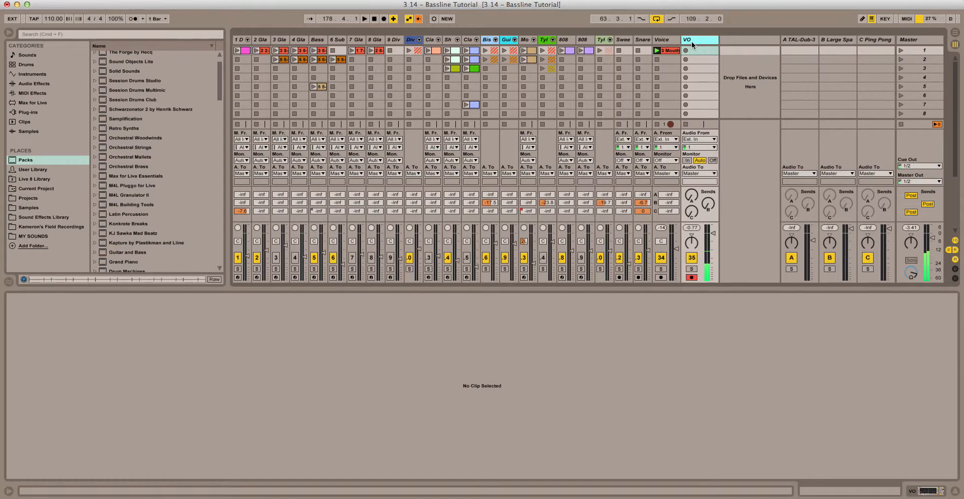
Open the Bass track's clip in scene 5 and nudge the first two F#2 notes of bar 117 slightly off the grid.
{"action": "left_click", "coordinate": [324, 41]}
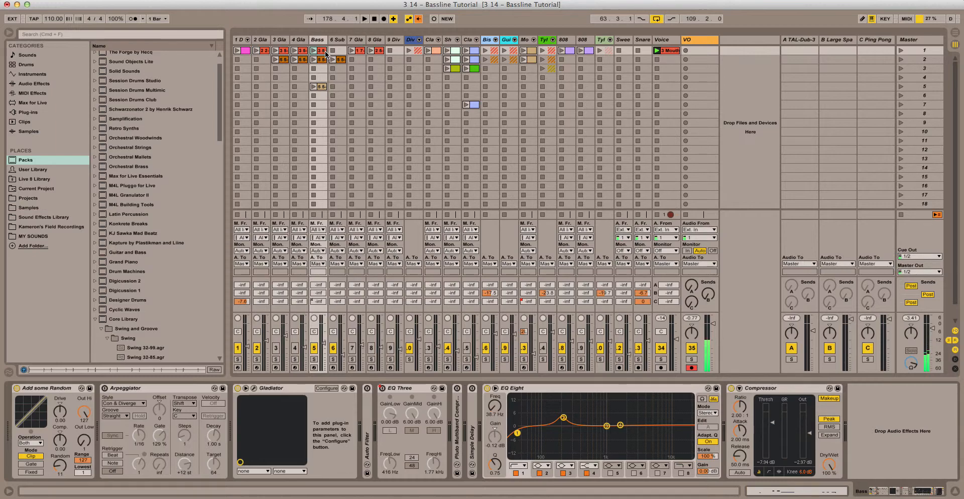
{"action": "double_click", "coordinate": [319, 86]}
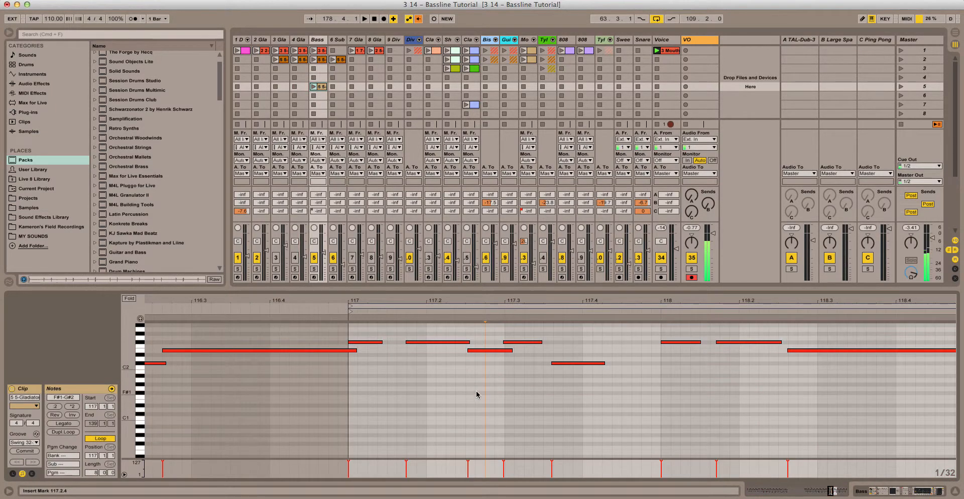
{"action": "left_click", "coordinate": [359, 343]}
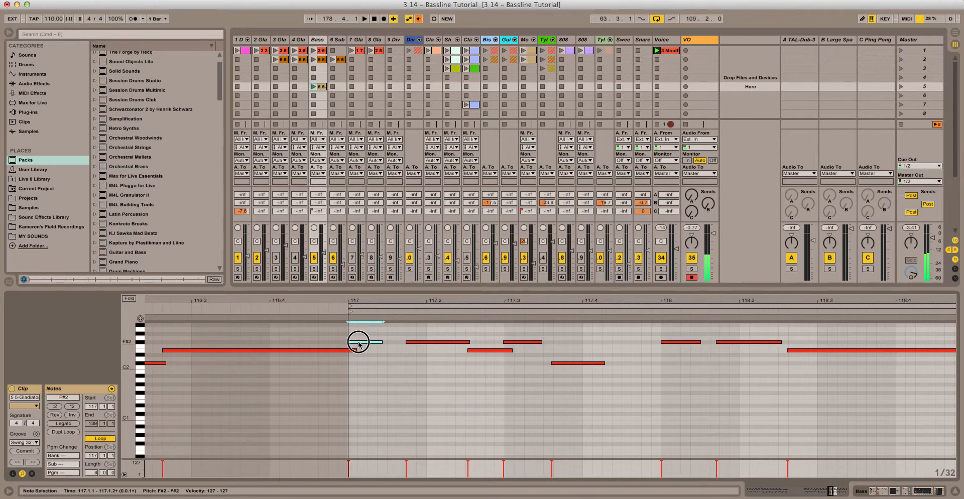
{"action": "left_click_drag", "start_coordinate": [359, 342], "coordinate": [362, 343]}
{"action": "left_click", "coordinate": [412, 343]}
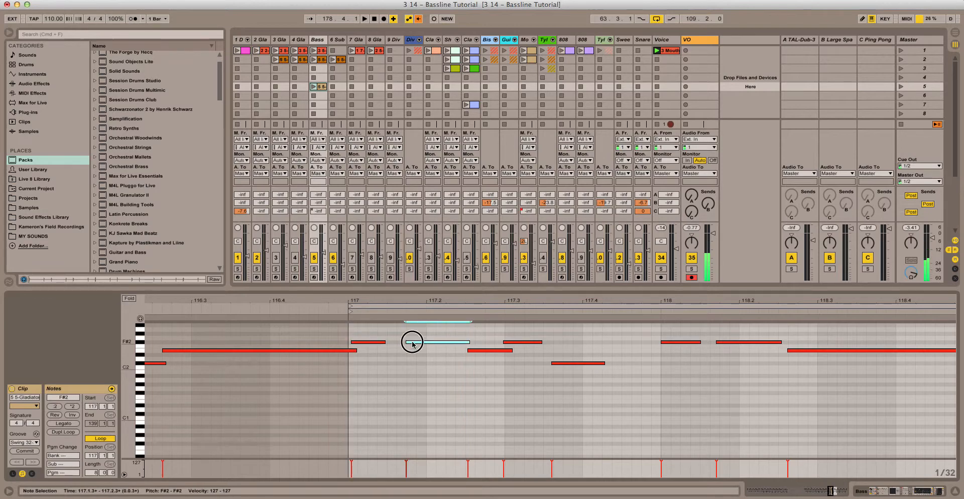
Nudge the following notes in bars 117 and 118 of the Bass clip slightly off the grid.
{"action": "left_click", "coordinate": [486, 350]}
{"action": "left_click_drag", "start_coordinate": [486, 350], "coordinate": [484, 350]}
{"action": "left_click", "coordinate": [510, 342]}
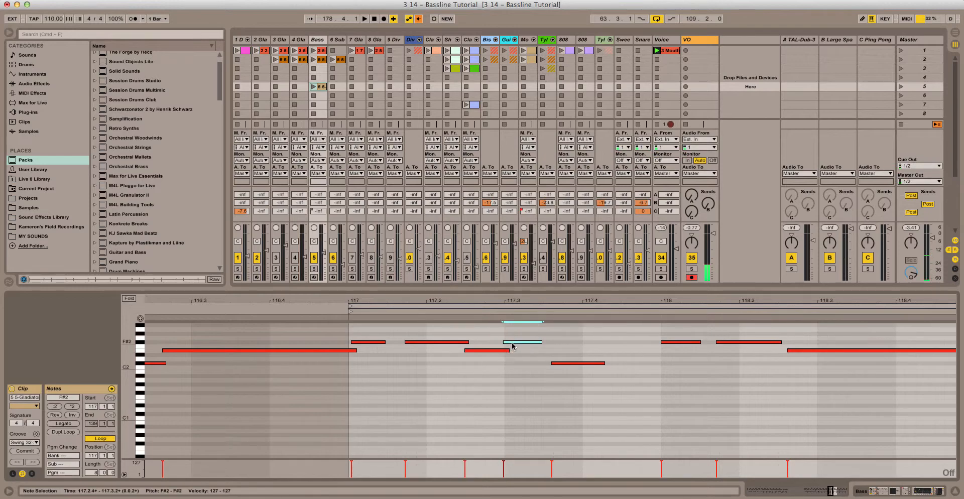
{"action": "left_click_drag", "start_coordinate": [565, 365], "coordinate": [565, 366]}
{"action": "left_click_drag", "start_coordinate": [671, 340], "coordinate": [725, 342]}
Show the Bass track's devices, then set the velocity effect's Drive to 0.08 and adjust its Random amount.
{"action": "left_click", "coordinate": [320, 40]}
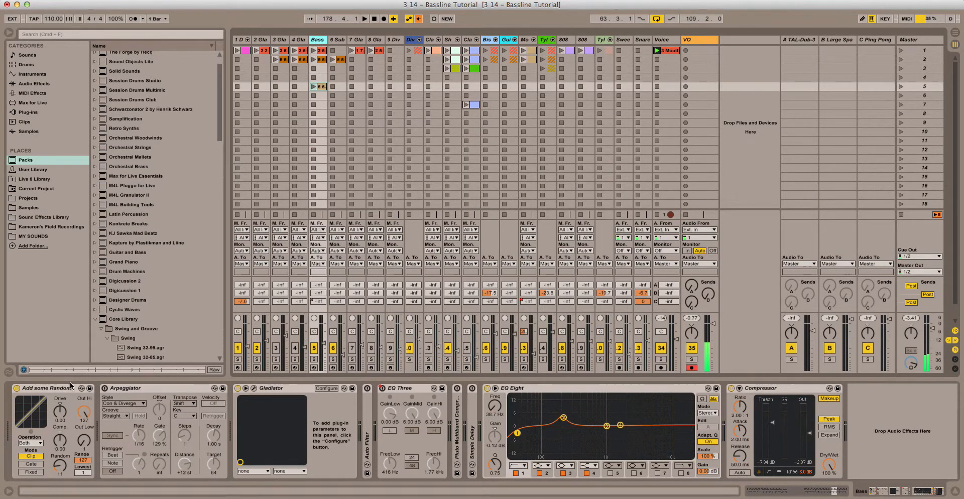
{"action": "left_click", "coordinate": [81, 390]}
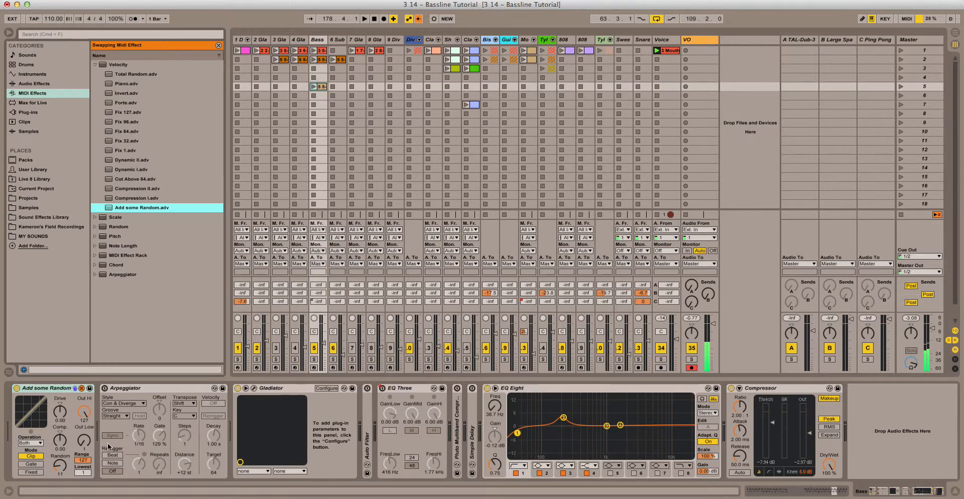
{"action": "left_click_drag", "start_coordinate": [62, 468], "coordinate": [61, 464]}
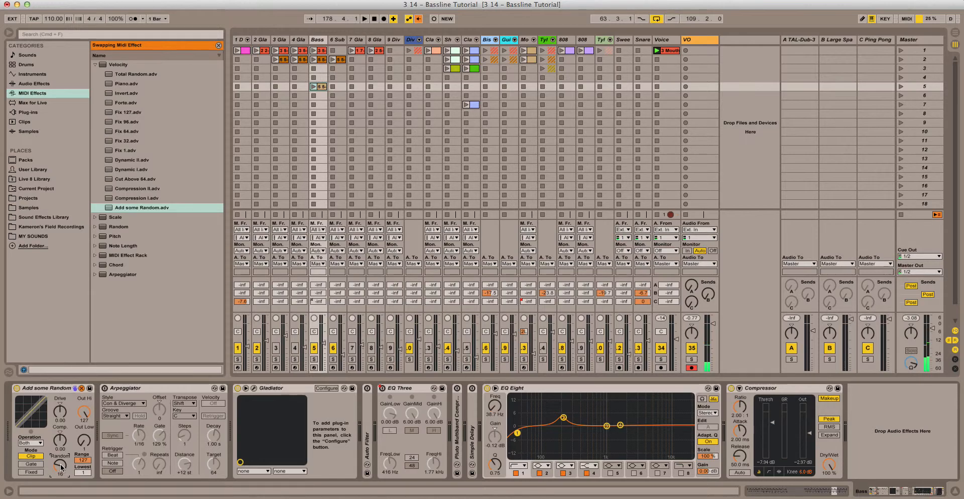
{"action": "left_click_drag", "start_coordinate": [62, 467], "coordinate": [61, 474]}
{"action": "left_click", "coordinate": [63, 411]}
{"action": "left_click_drag", "start_coordinate": [63, 410], "coordinate": [63, 407]}
{"action": "left_click_drag", "start_coordinate": [59, 463], "coordinate": [60, 461]}
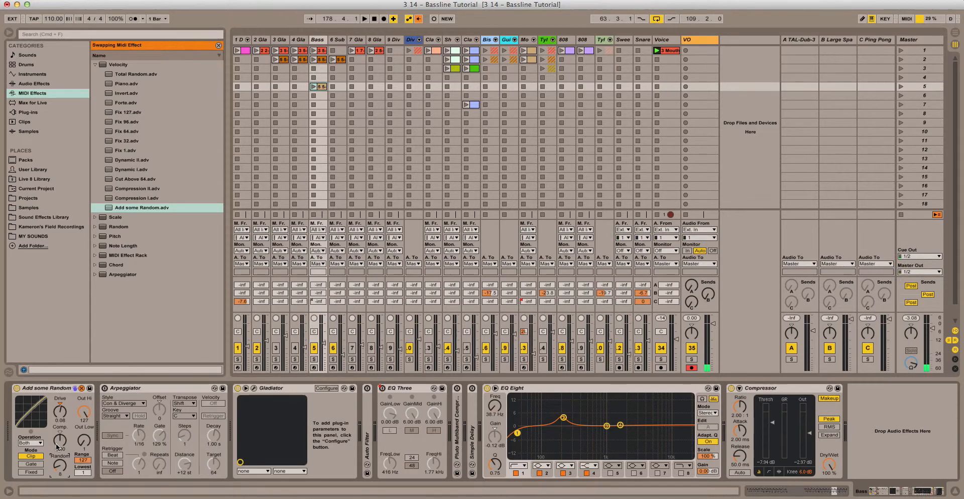
Reopen the scene 5 Bass clip, start hot-swapping its groove and show the groove pool.
{"action": "left_click", "coordinate": [328, 85]}
{"action": "left_click", "coordinate": [329, 86]}
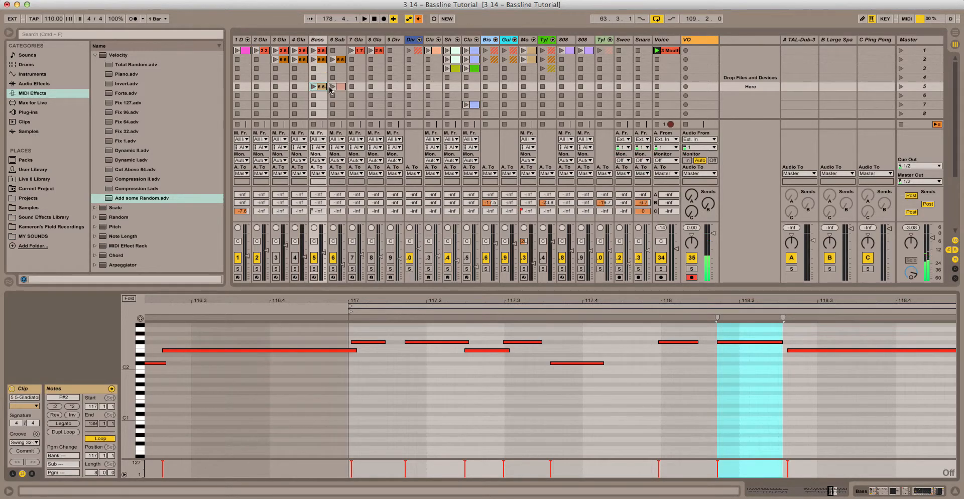
{"action": "left_click", "coordinate": [337, 87]}
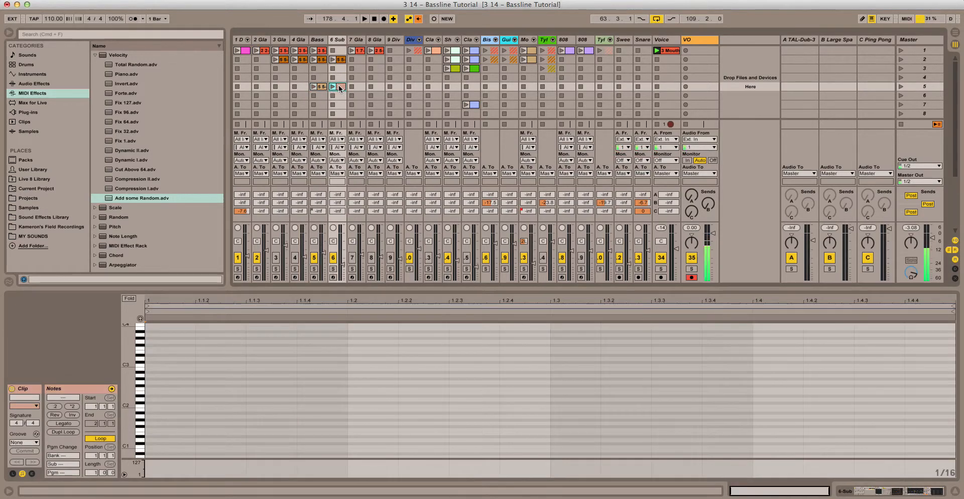
{"action": "left_click", "coordinate": [321, 87]}
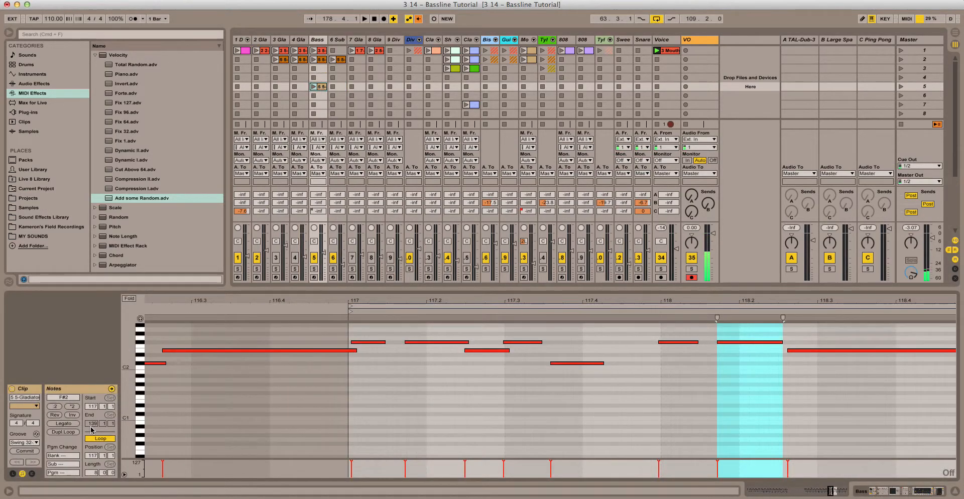
{"action": "left_click", "coordinate": [35, 434]}
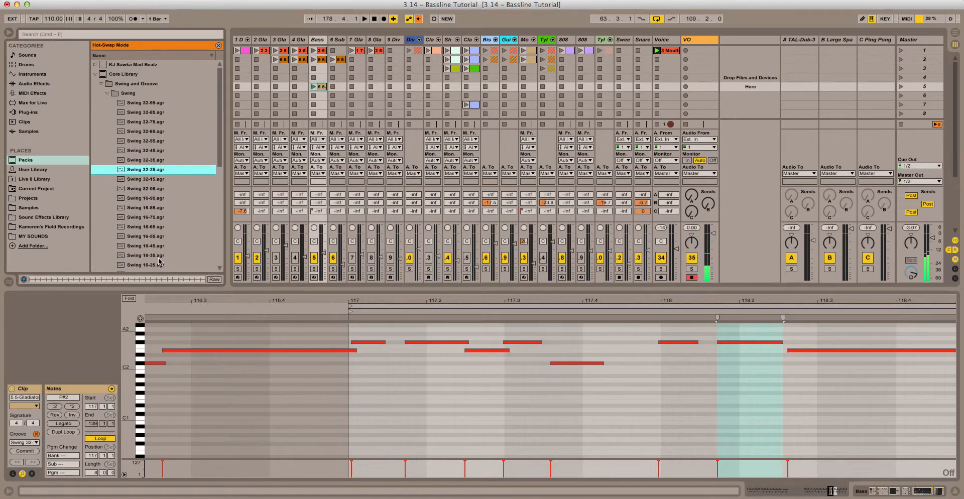
{"action": "left_click", "coordinate": [8, 283]}
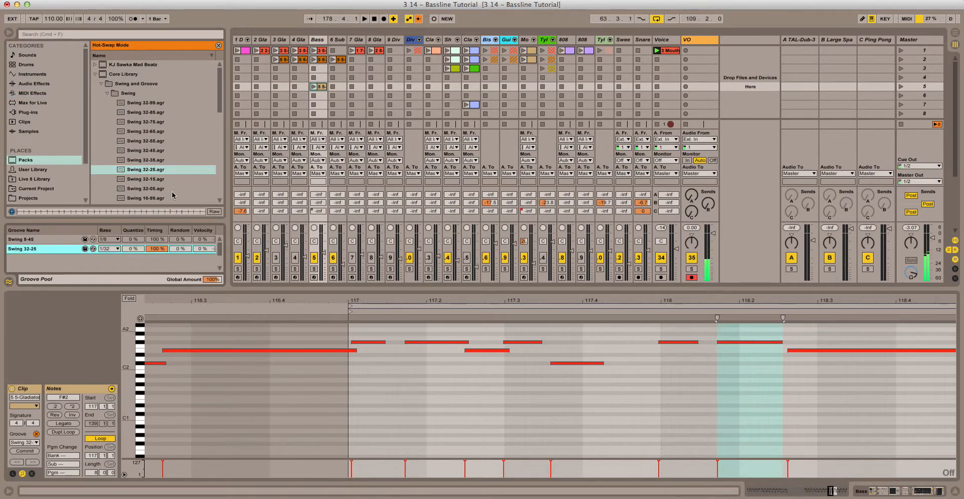
Try the Swing 16-65 and Swing 16-55 grooves on the Bass clip, settle on Swing 16-05 and commit it.
{"action": "scroll", "coordinate": [169, 188], "scroll_direction": "down", "scroll_amount": 3}
{"action": "double_click", "coordinate": [162, 179]}
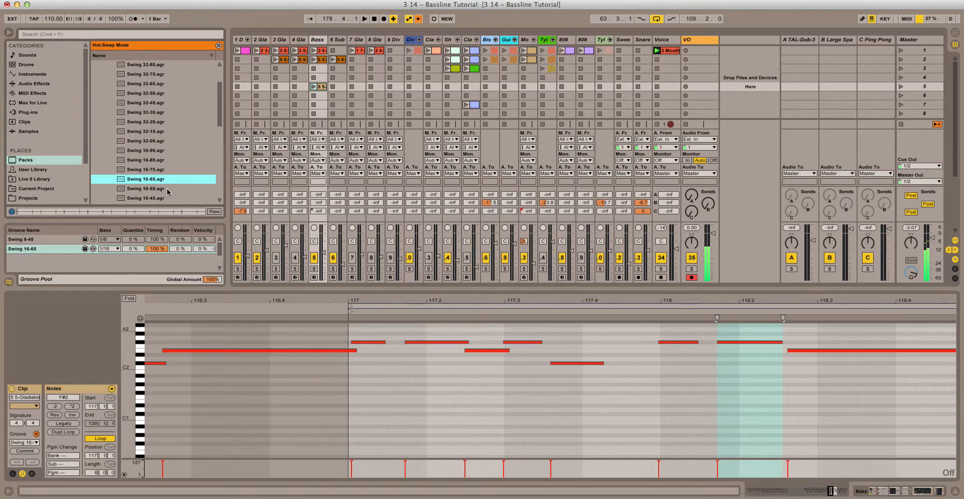
{"action": "double_click", "coordinate": [167, 189]}
{"action": "scroll", "coordinate": [167, 187], "scroll_direction": "down", "scroll_amount": 3}
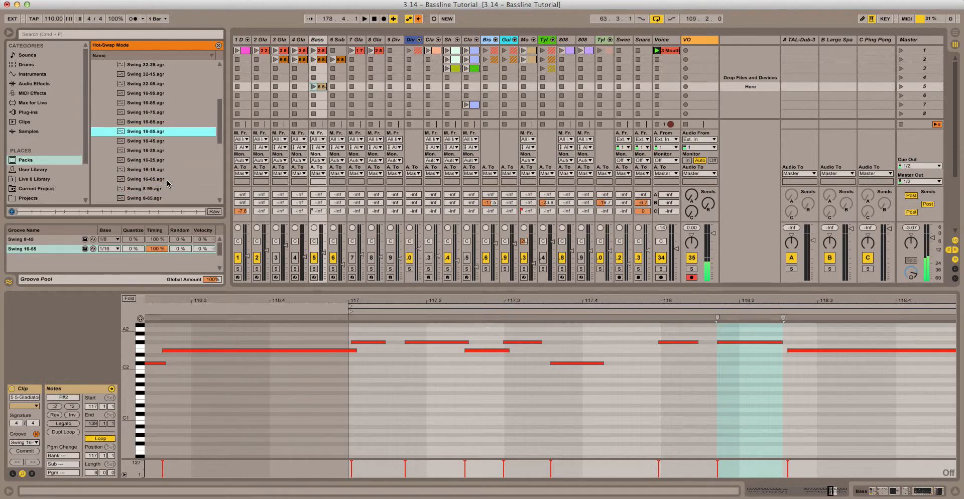
{"action": "double_click", "coordinate": [167, 179]}
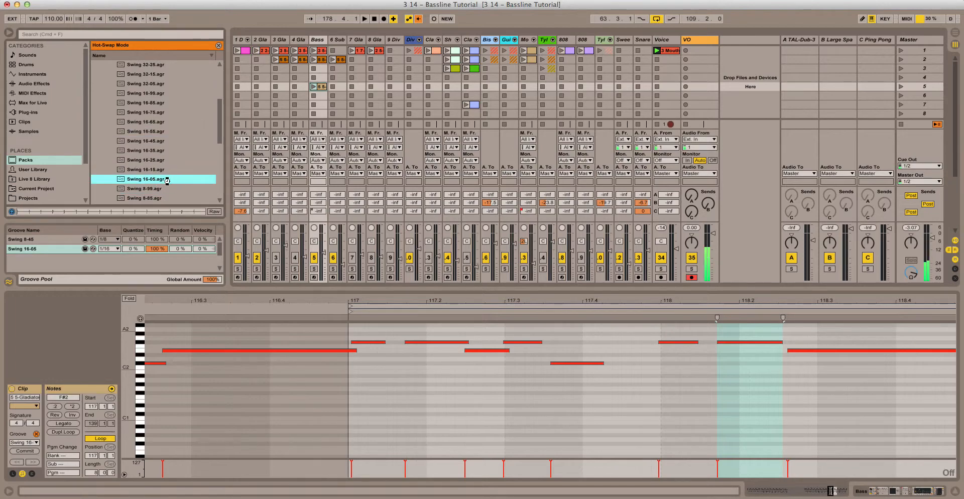
{"action": "left_click", "coordinate": [30, 452]}
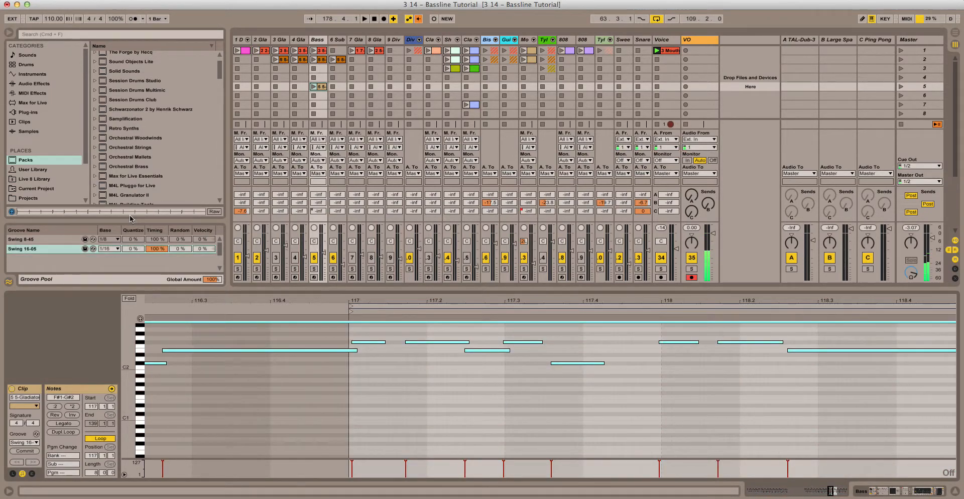
Swap the Bass clip's groove to Swing 8-45, trying and undoing a commit to the notes.
{"action": "left_click", "coordinate": [36, 434]}
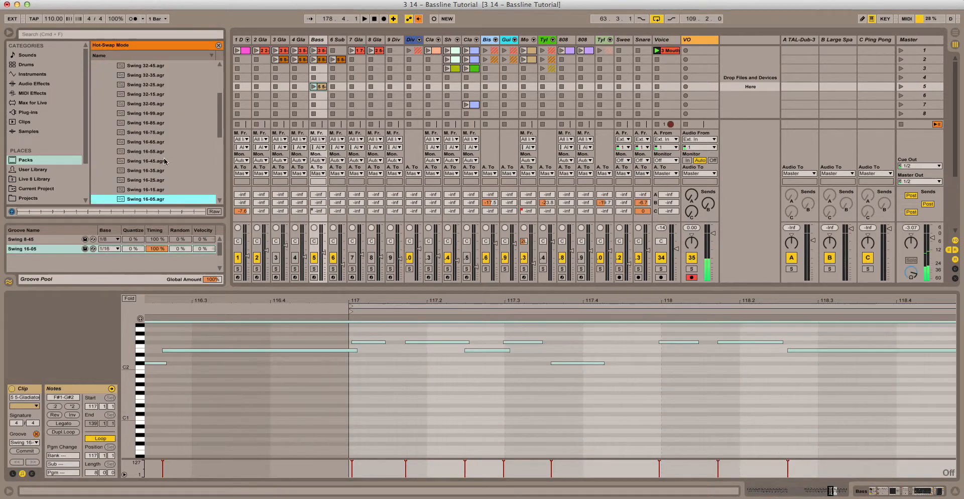
{"action": "double_click", "coordinate": [147, 142]}
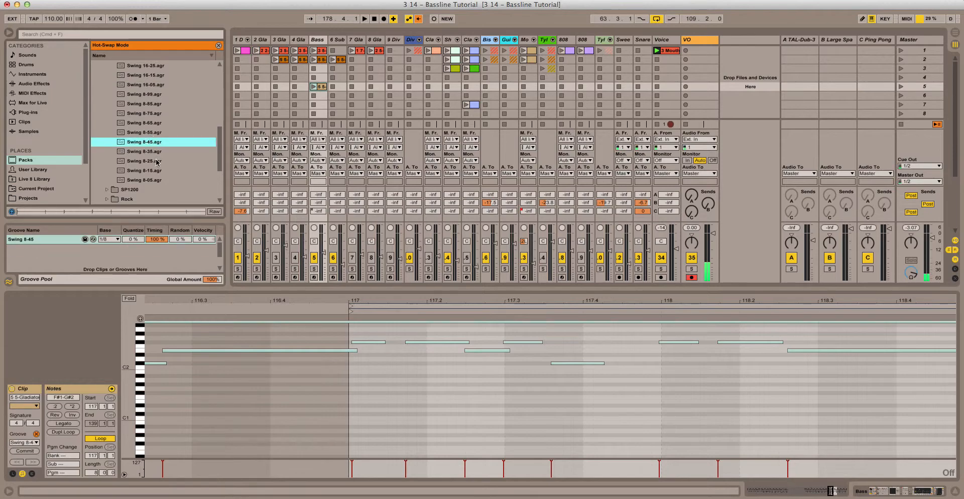
{"action": "left_click", "coordinate": [28, 452]}
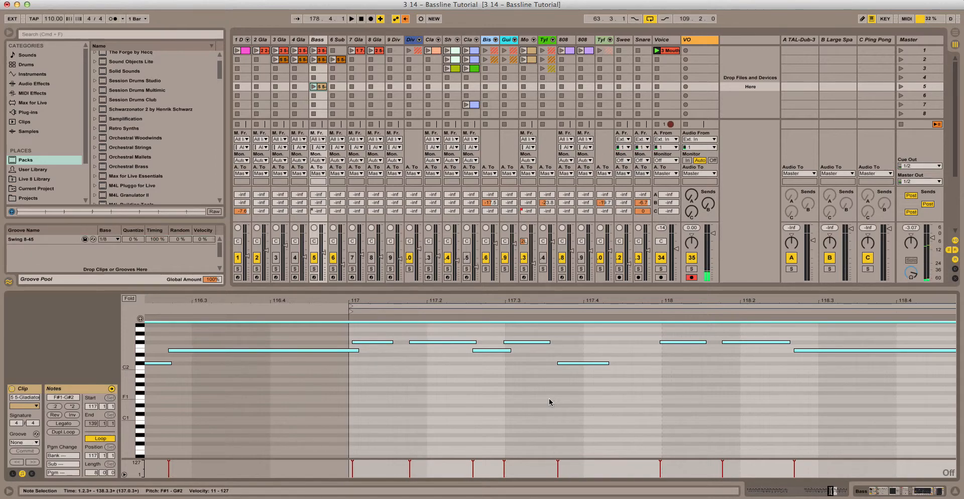
{"action": "key", "text": "super+z"}
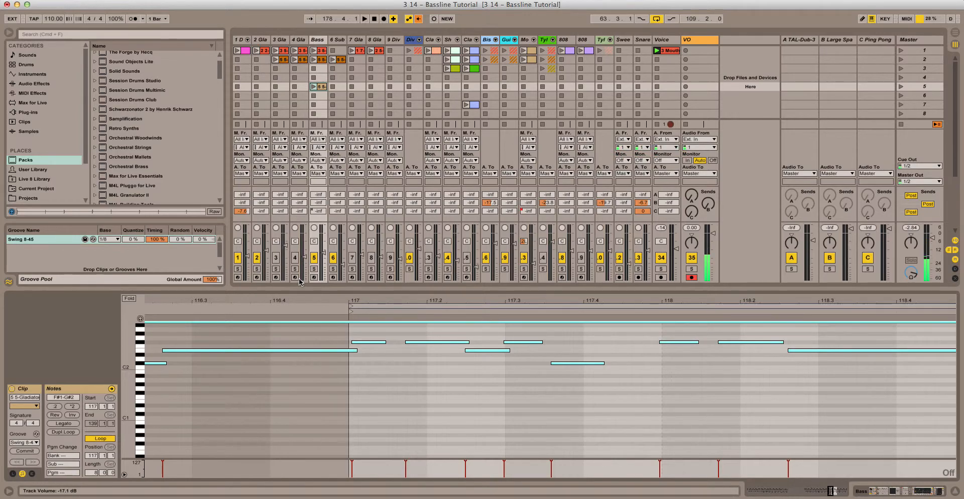
Hide the groove pool, switch to the Arrangement View and open the Bass track's clip around bar 137.
{"action": "left_click", "coordinate": [13, 282]}
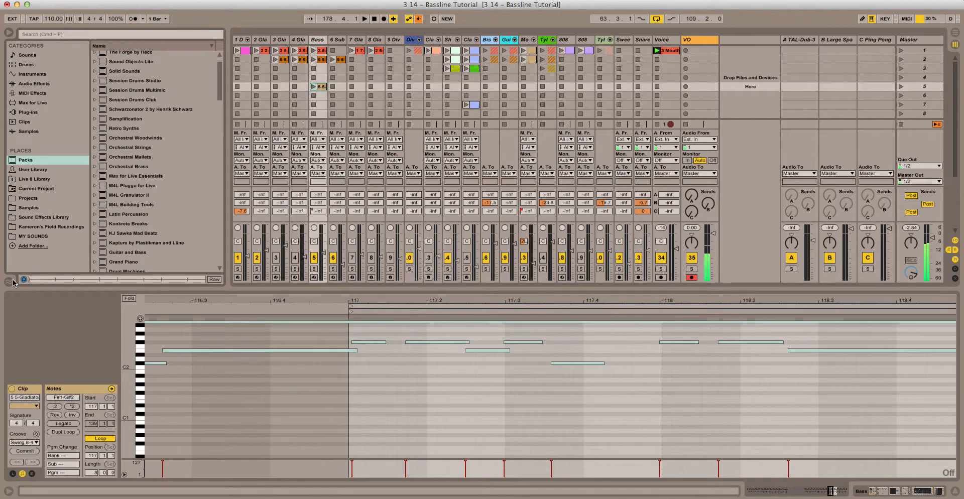
{"action": "key", "text": "Tab"}
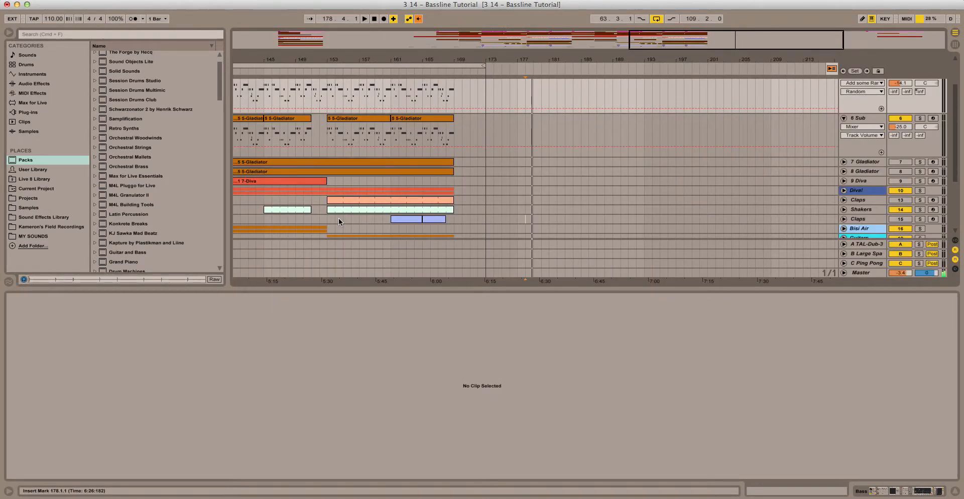
{"action": "scroll", "coordinate": [338, 218], "scroll_direction": "left", "scroll_amount": 10}
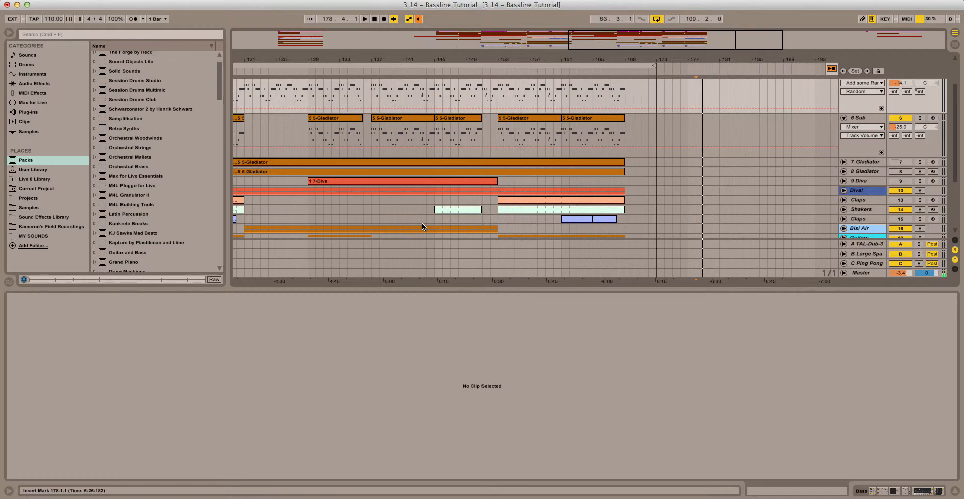
{"action": "scroll", "coordinate": [408, 222], "scroll_direction": "up", "scroll_amount": 5}
{"action": "scroll", "coordinate": [408, 222], "scroll_direction": "left", "scroll_amount": 4}
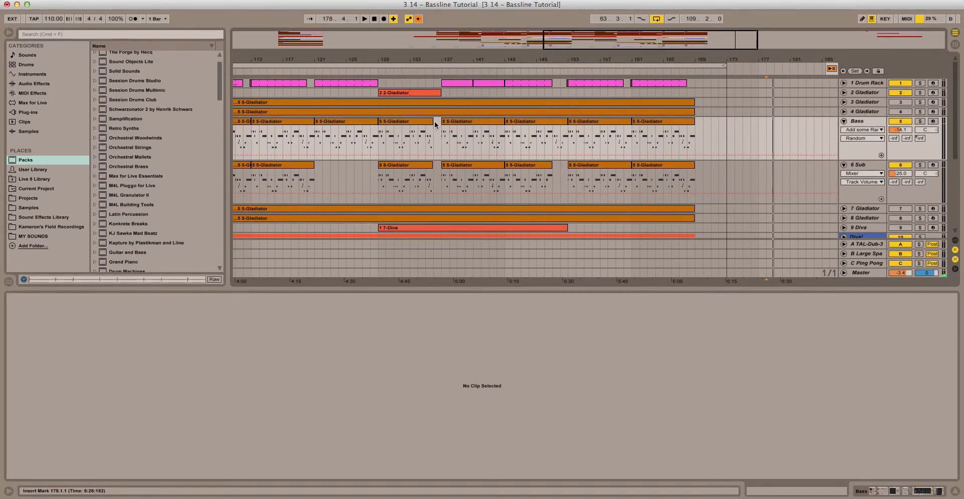
{"action": "left_click", "coordinate": [435, 125]}
{"action": "scroll", "coordinate": [452, 135], "scroll_direction": "down", "scroll_amount": 1}
{"action": "scroll", "coordinate": [452, 136], "scroll_direction": "left", "scroll_amount": 1}
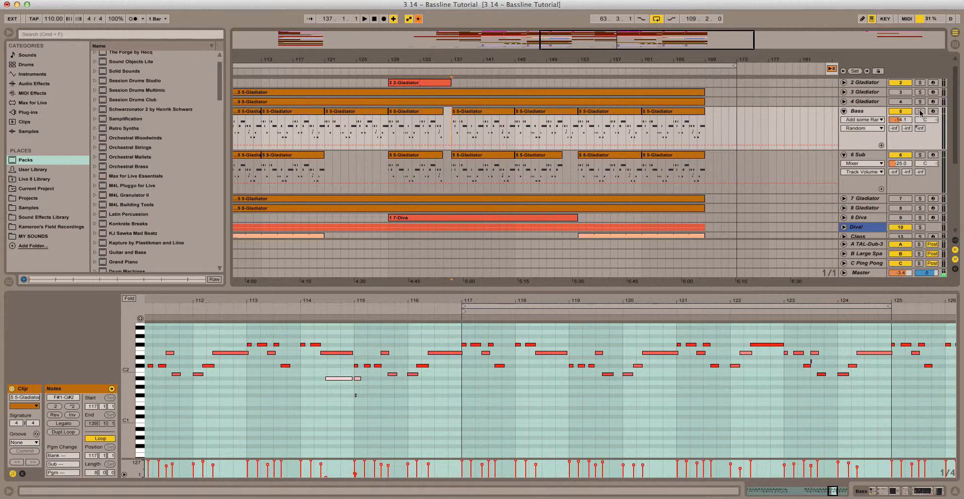
Solo the Bass track and play its clip starting at bar 137.
{"action": "scroll", "coordinate": [920, 149], "scroll_direction": "down", "scroll_amount": 5}
{"action": "left_click", "coordinate": [920, 233]}
{"action": "scroll", "coordinate": [916, 176], "scroll_direction": "up", "scroll_amount": 5}
{"action": "left_click", "coordinate": [920, 121]}
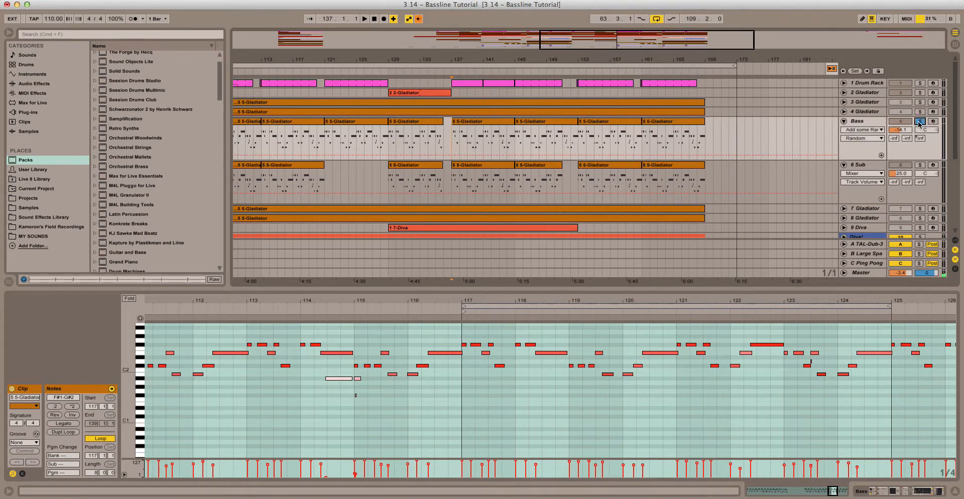
{"action": "left_click", "coordinate": [469, 122]}
{"action": "key", "text": "space"}
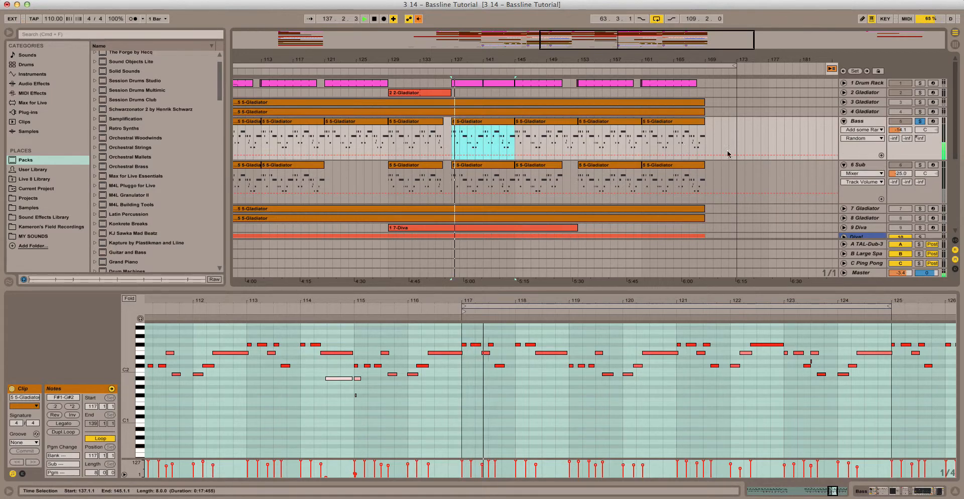
Solo the Sub track alongside Bass, briefly audition other Gladiator tracks with them, and stop playback.
{"action": "left_click", "coordinate": [920, 165]}
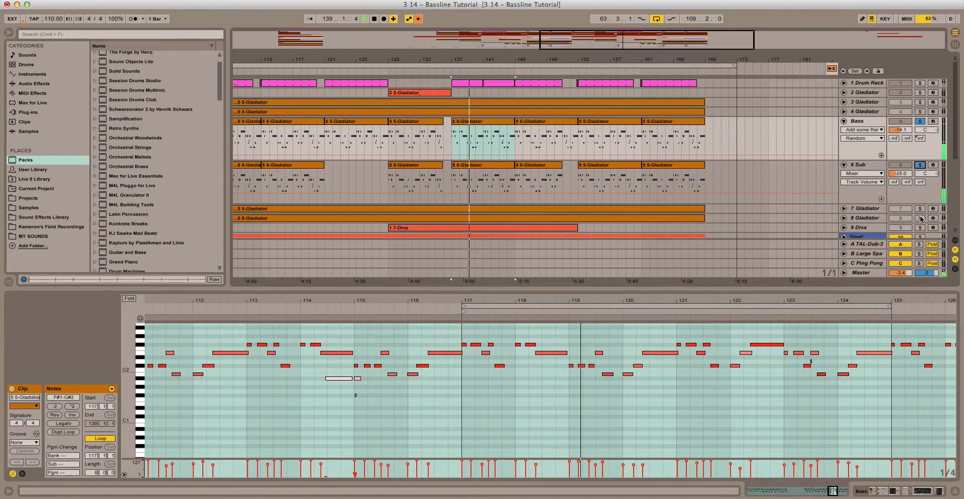
{"action": "left_click", "coordinate": [921, 218]}
{"action": "left_click", "coordinate": [921, 218]}
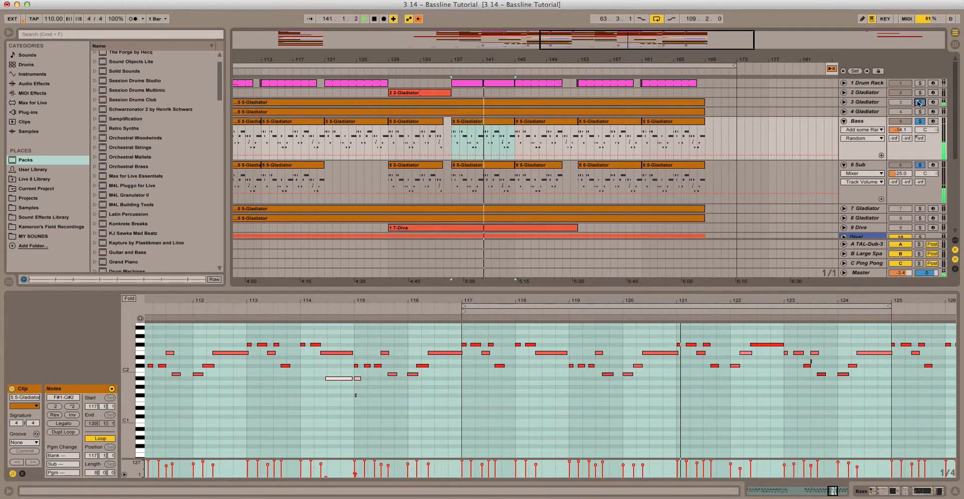
{"action": "key", "text": "space"}
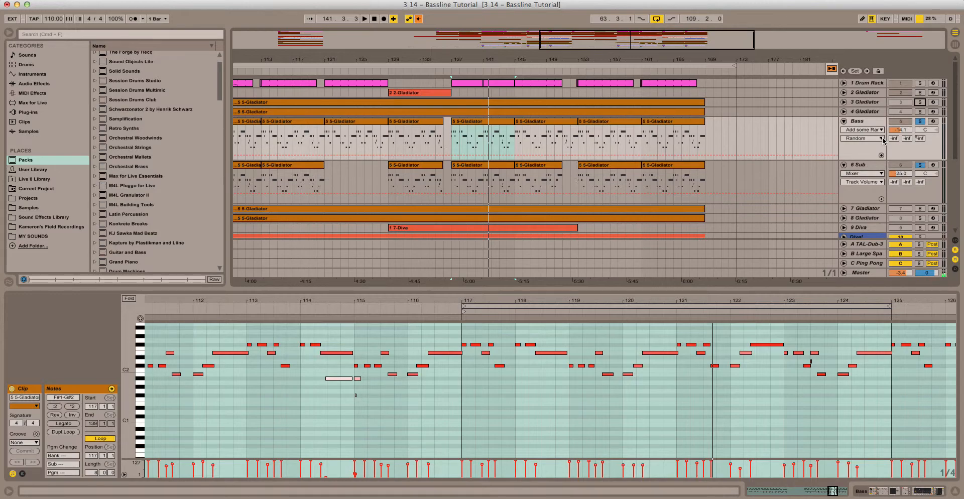
Compare the Bass and Sub tracks' devices, placing the insert marker at bar 121, and try moving the first EQ Eight band on Bass, undoing it.
{"action": "double_click", "coordinate": [857, 121]}
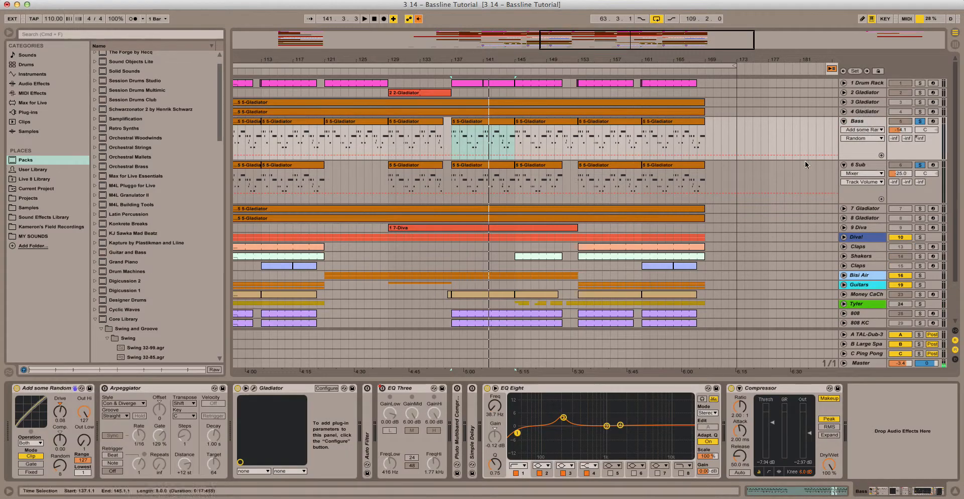
{"action": "left_click", "coordinate": [327, 181]}
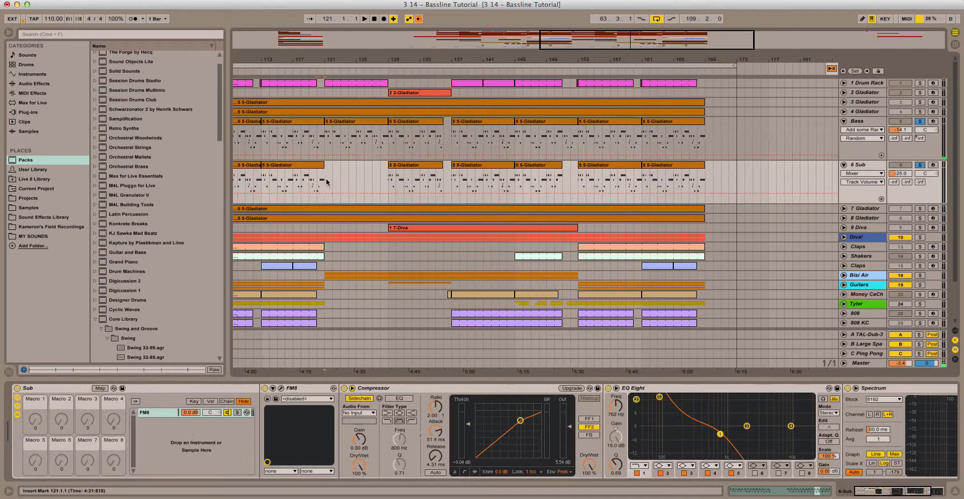
{"action": "left_click", "coordinate": [326, 182]}
{"action": "left_click", "coordinate": [873, 126]}
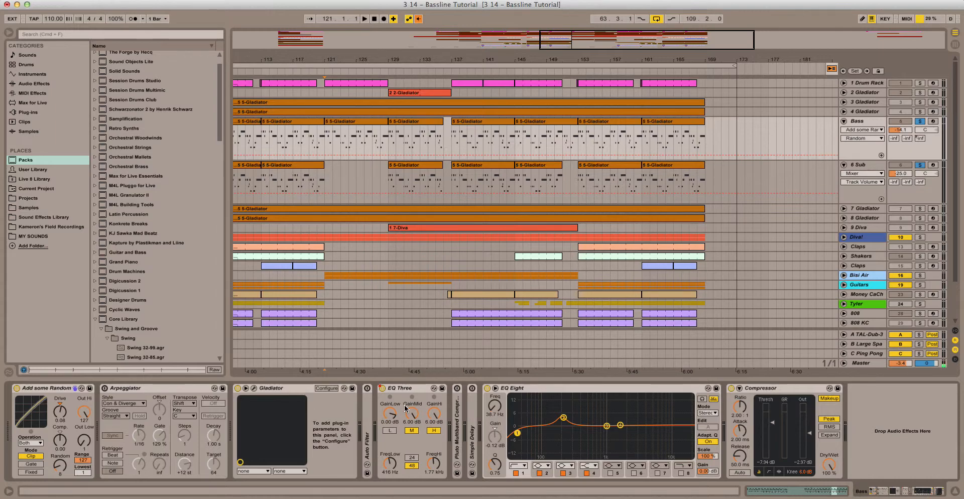
{"action": "left_click_drag", "start_coordinate": [517, 433], "coordinate": [591, 435]}
{"action": "key", "text": "super+z"}
Play from bar 121, unsolo the Bass and Sub tracks so the full mix plays, and mute the Voice track.
{"action": "key", "text": "space"}
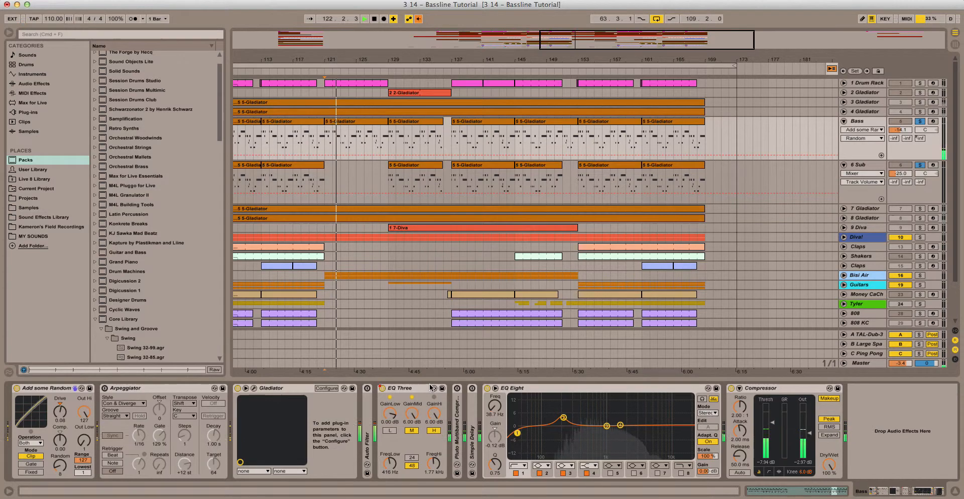
{"action": "left_click", "coordinate": [920, 165]}
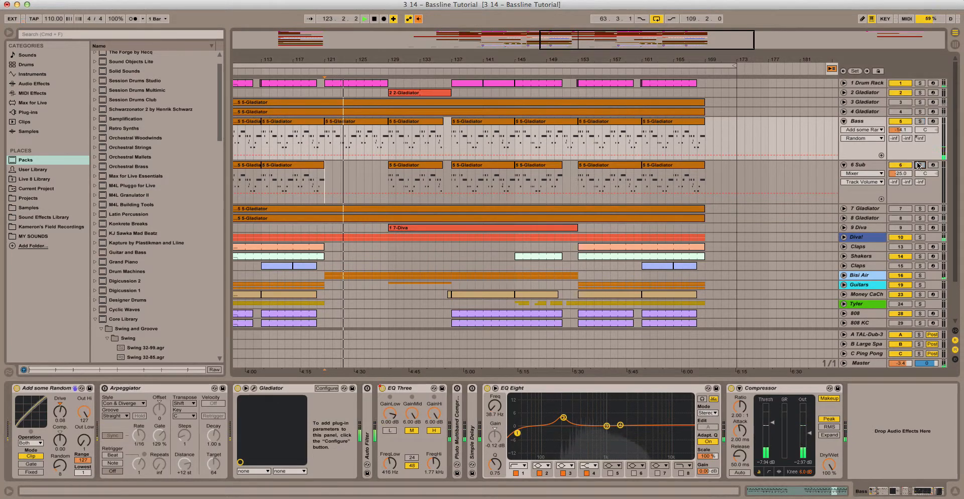
{"action": "scroll", "coordinate": [902, 302], "scroll_direction": "down", "scroll_amount": 5}
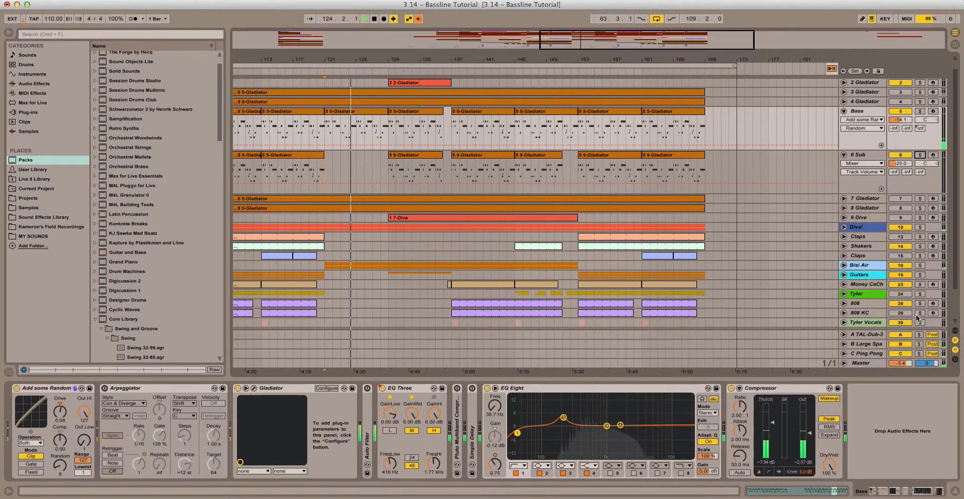
{"action": "left_click", "coordinate": [902, 315]}
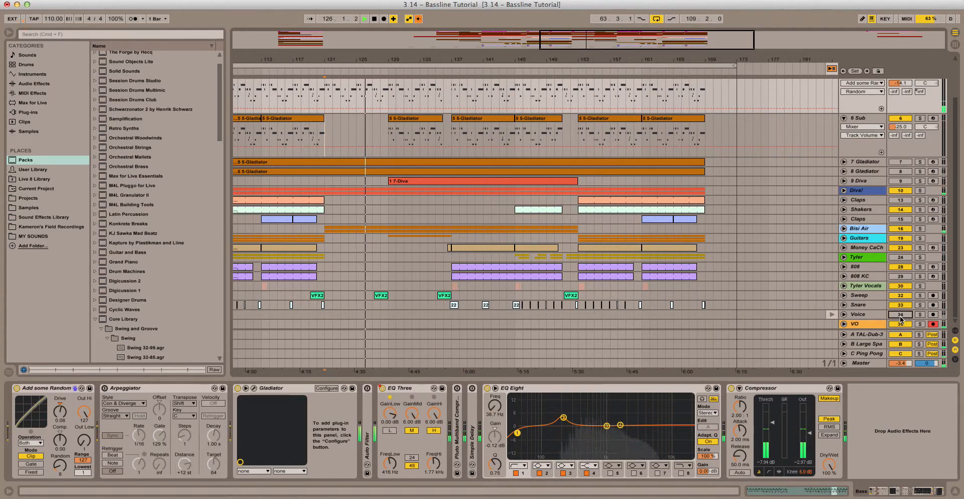
{"action": "scroll", "coordinate": [773, 303], "scroll_direction": "up", "scroll_amount": 5}
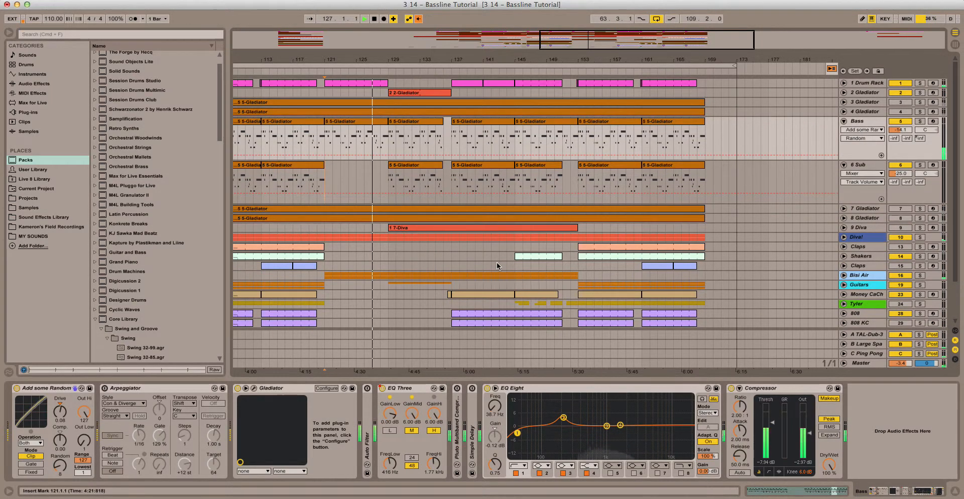
Set the insert marker at bar 135 on the Sub track and review the mix in the Session and Arrangement Views.
{"action": "left_click", "coordinate": [436, 184]}
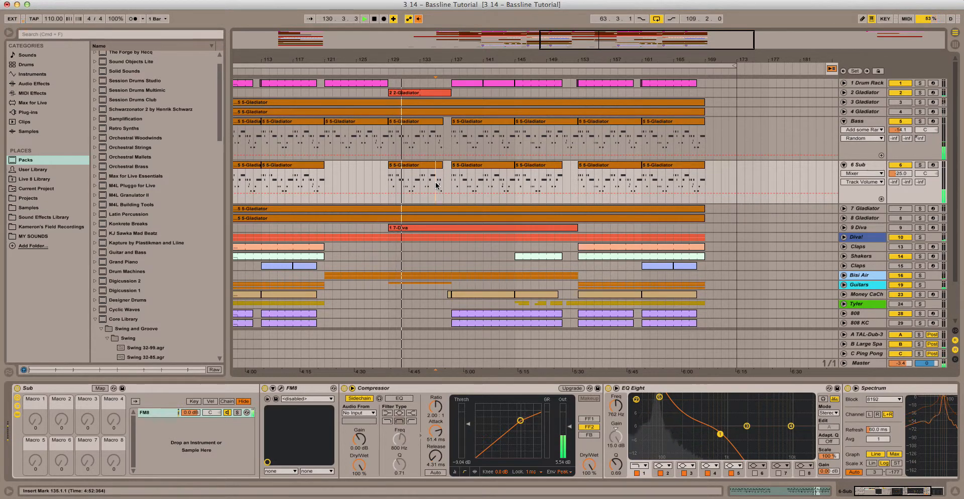
{"action": "key", "text": "Tab"}
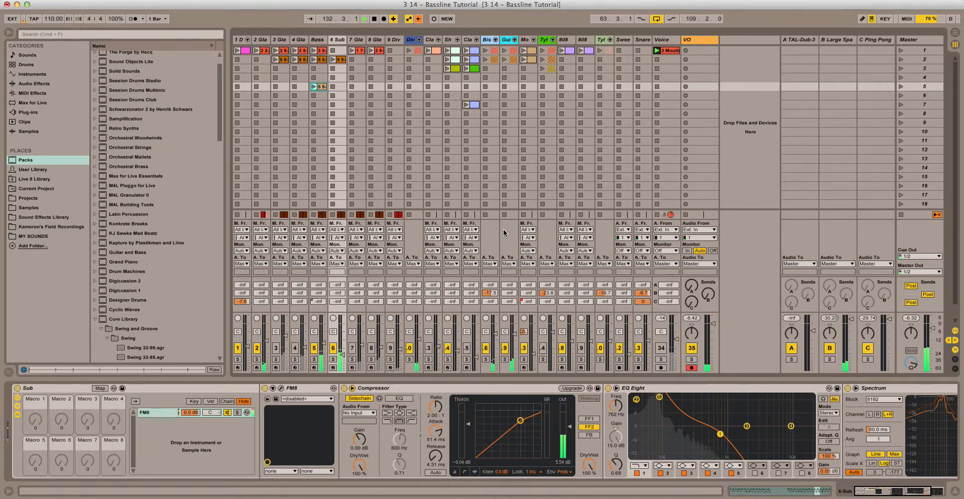
{"action": "key", "text": "Tab"}
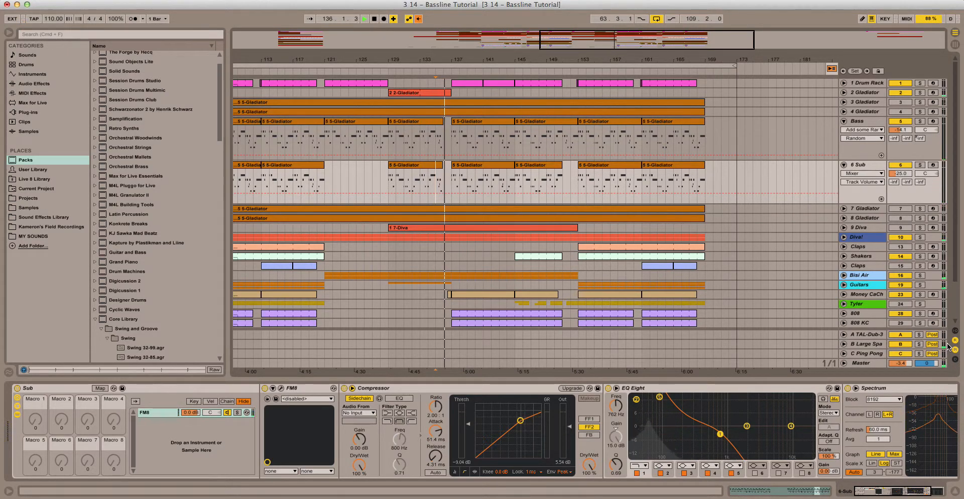
{"action": "scroll", "coordinate": [720, 309], "scroll_direction": "down", "scroll_amount": 3}
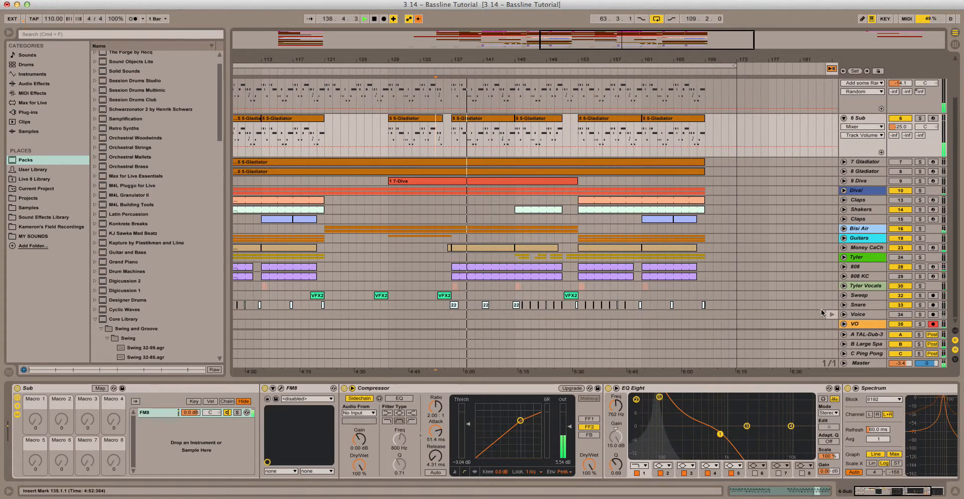
{"action": "scroll", "coordinate": [827, 323], "scroll_direction": "up", "scroll_amount": 3}
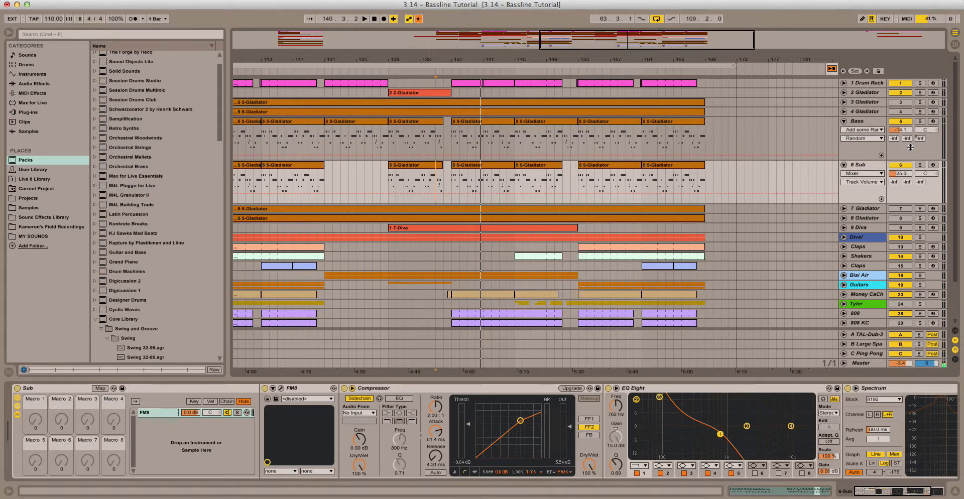
Raise the Bass track's send to the C Ping Pong return and show that return's devices.
{"action": "left_click_drag", "start_coordinate": [921, 139], "coordinate": [921, 123]}
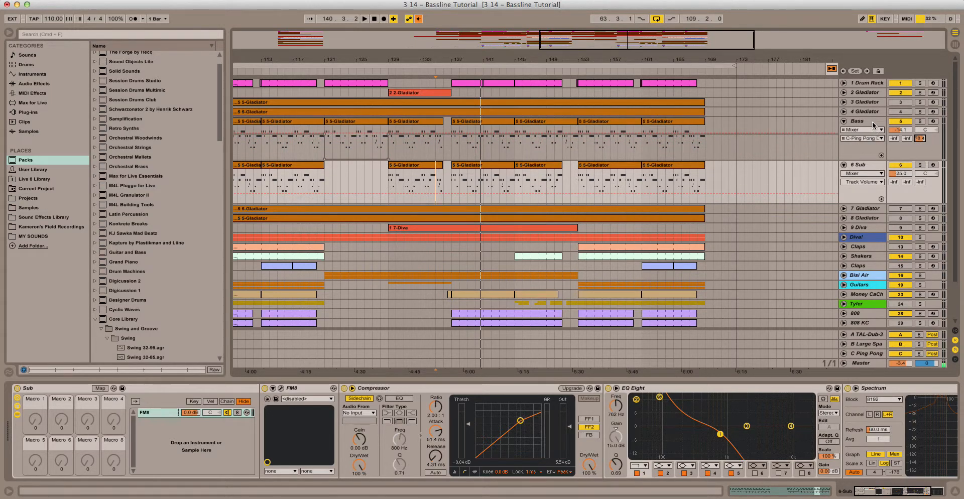
{"action": "left_click", "coordinate": [873, 353]}
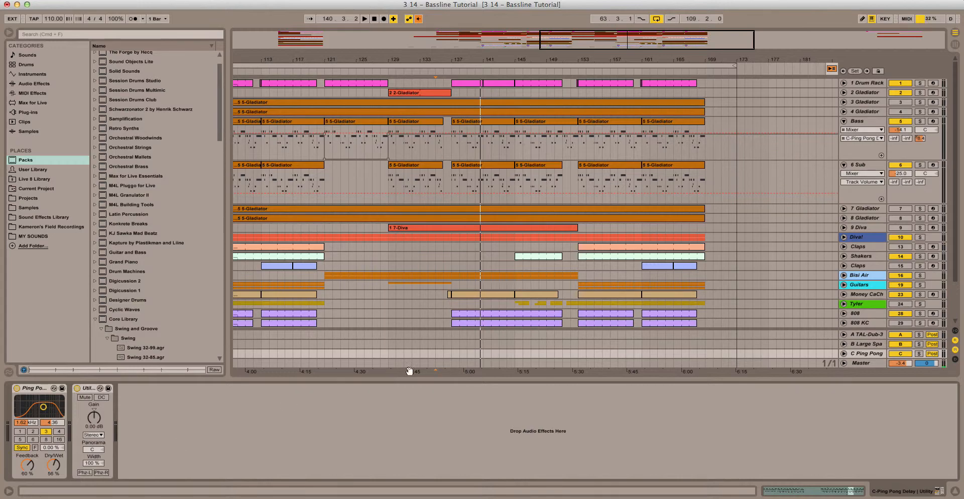
{"action": "scroll", "coordinate": [894, 317], "scroll_direction": "down", "scroll_amount": 3}
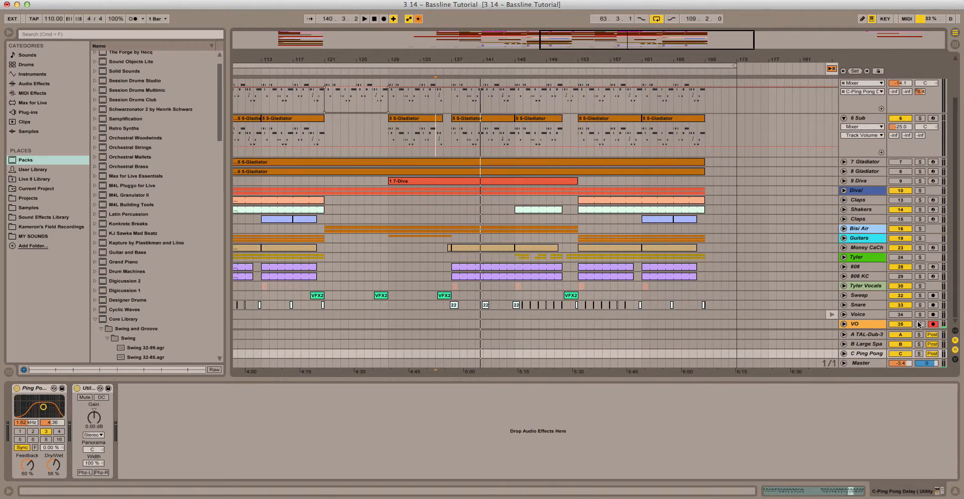
{"action": "scroll", "coordinate": [920, 226], "scroll_direction": "up", "scroll_amount": 3}
Solo the Bass track and raise its C Ping Pong send further.
{"action": "left_click", "coordinate": [920, 122]}
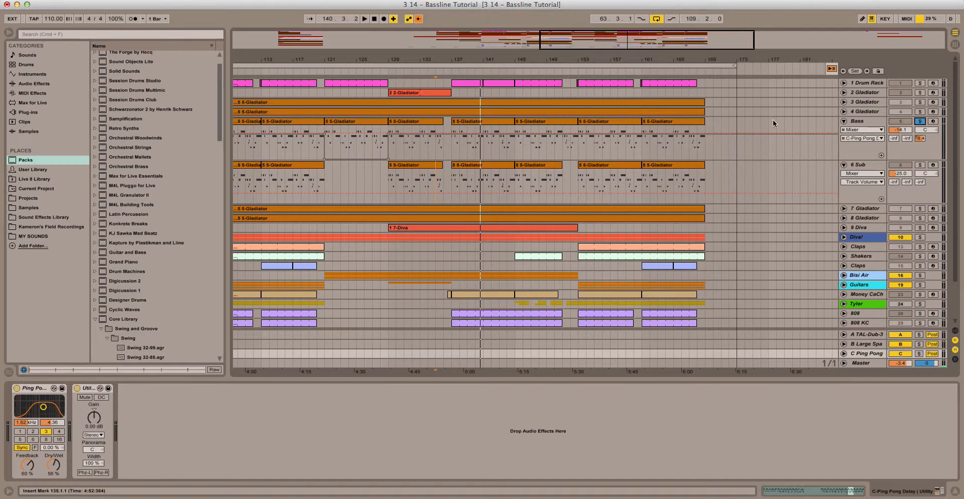
{"action": "left_click", "coordinate": [927, 142]}
{"action": "mouse_move", "coordinate": [920, 139]}
{"action": "left_mouse_down"}
{"action": "mouse_move", "coordinate": [920, 176]}
{"action": "mouse_move", "coordinate": [921, 136]}
{"action": "left_mouse_up"}
Play the soloed Bass clip from bar 137 with the C Ping Pong return's Ping Pong Delay and Utility devices shown, then stop.
{"action": "key", "text": "space"}
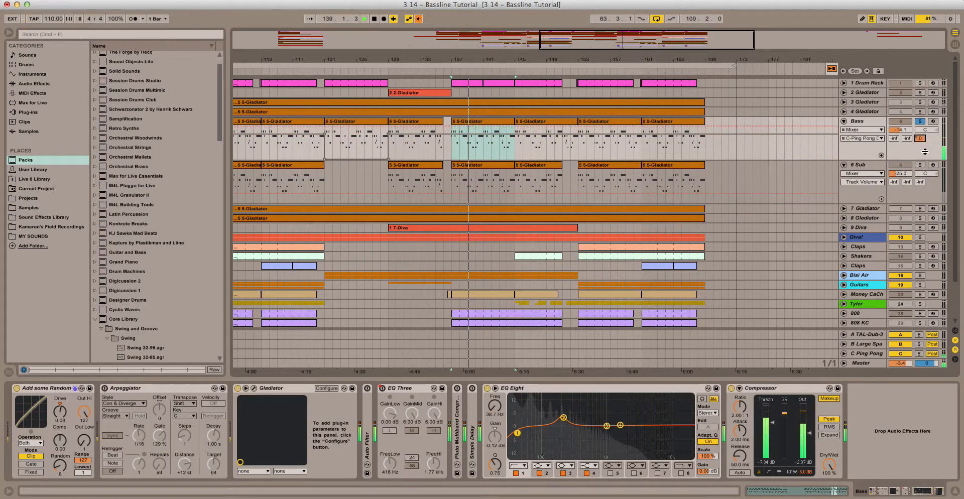
{"action": "left_click", "coordinate": [874, 354]}
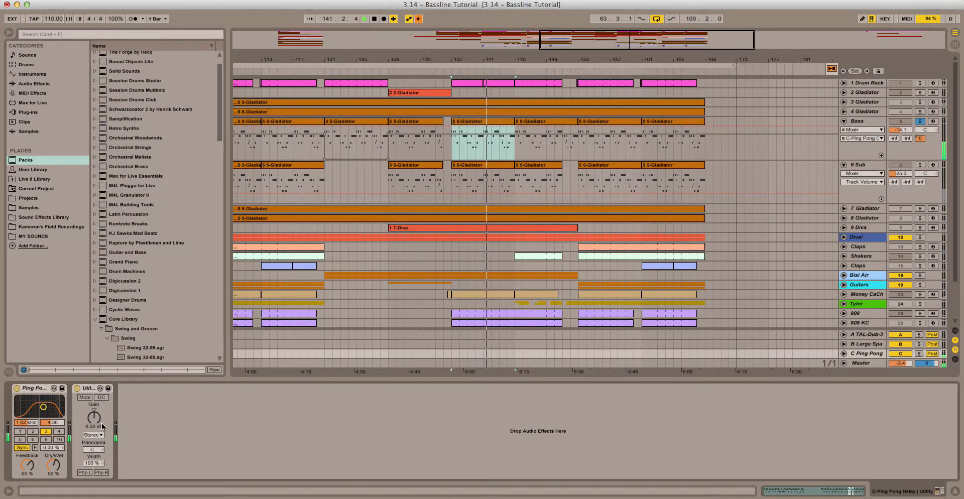
{"action": "key", "text": "space"}
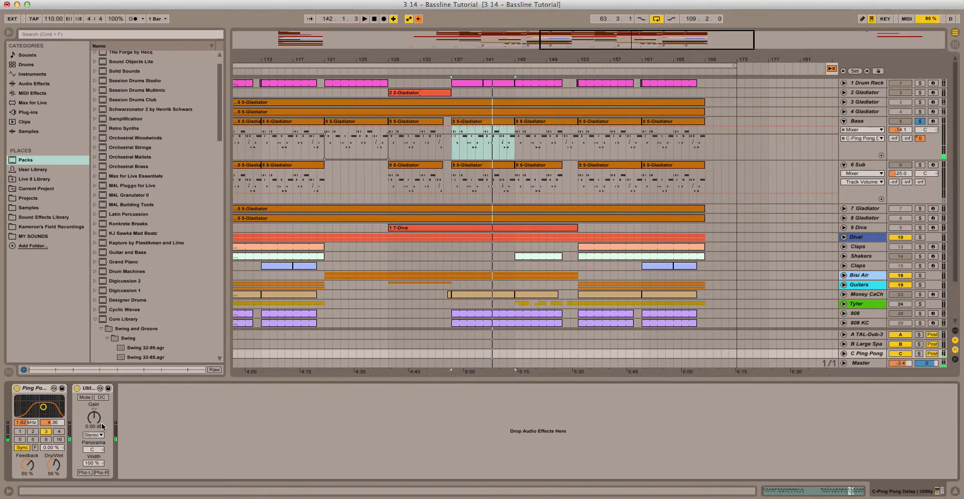